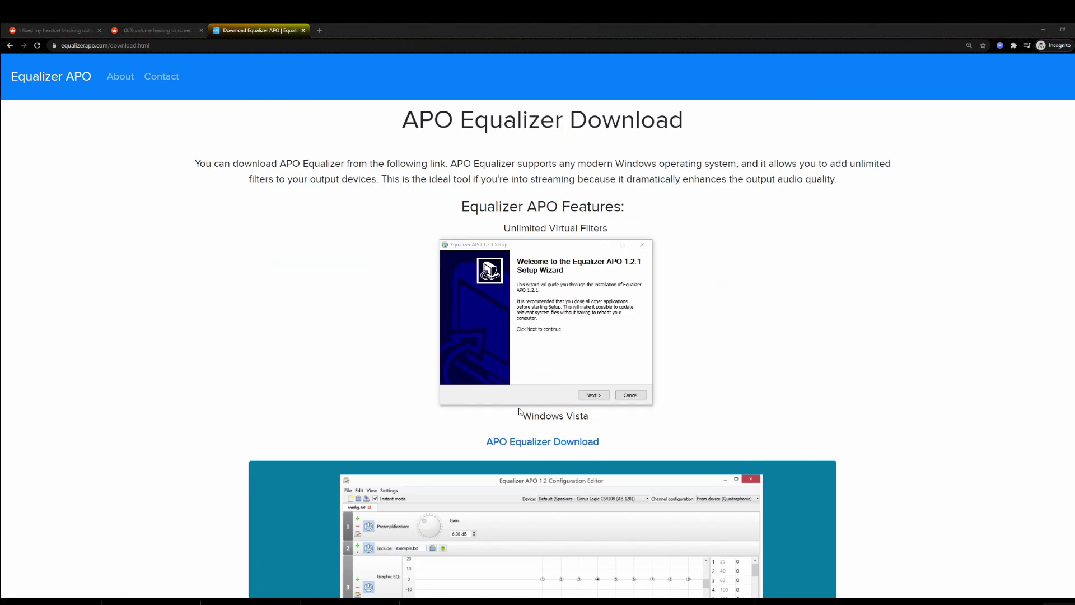
# Run the Equalizer APO 1.2.1 installer, accepting the licence and default install folder
pyautogui.click(602, 396)
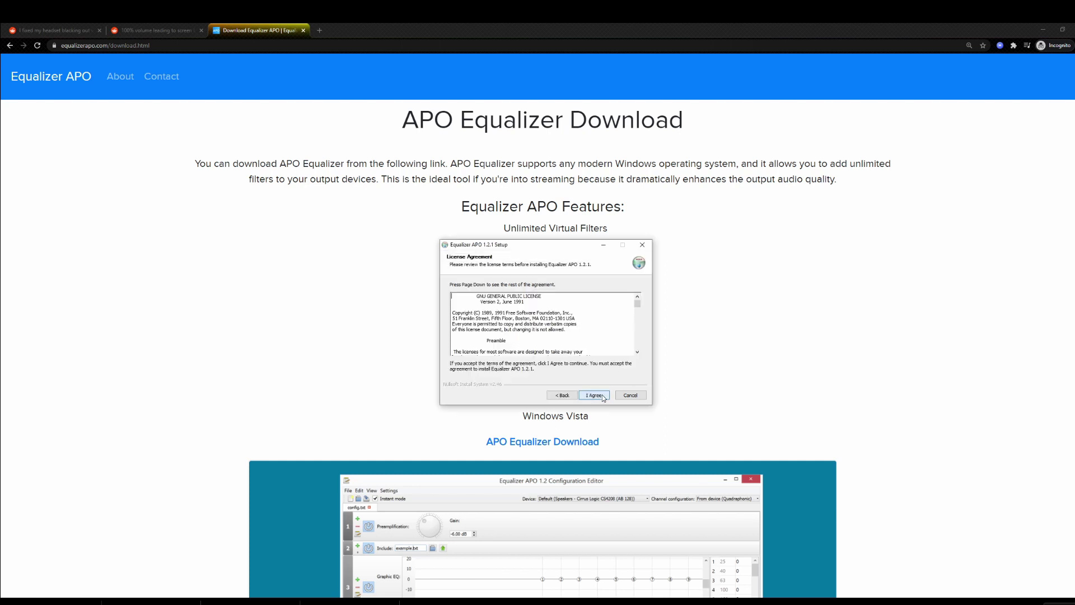
pyautogui.click(603, 396)
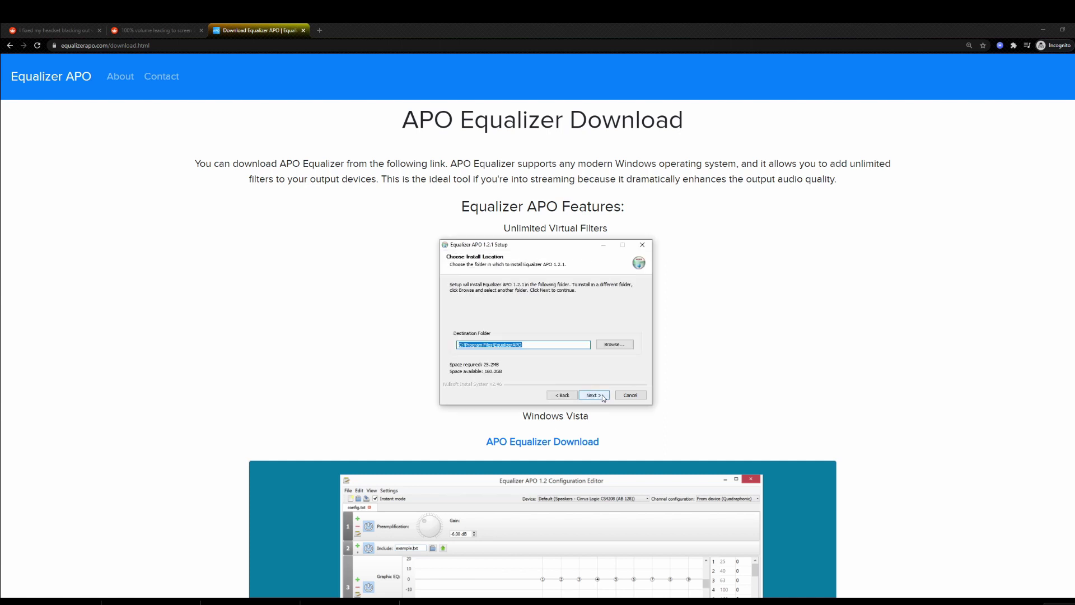
pyautogui.click(603, 396)
pyautogui.click(603, 396)
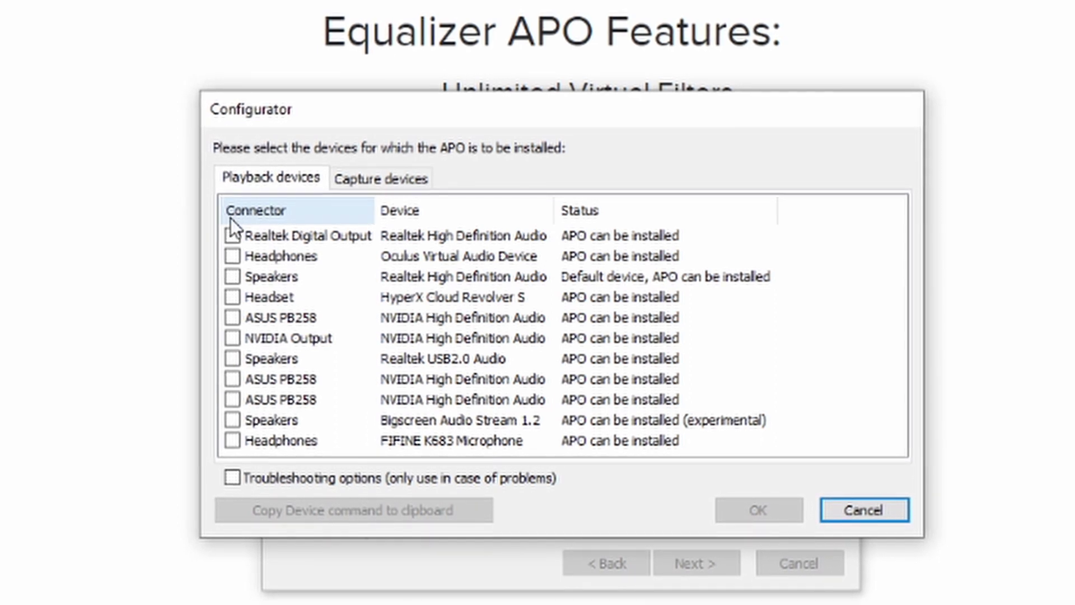
# Enable Equalizer APO on the Speakers (Realtek USB2.0 Audio) device and confirm the configurator notice
pyautogui.click(236, 359)
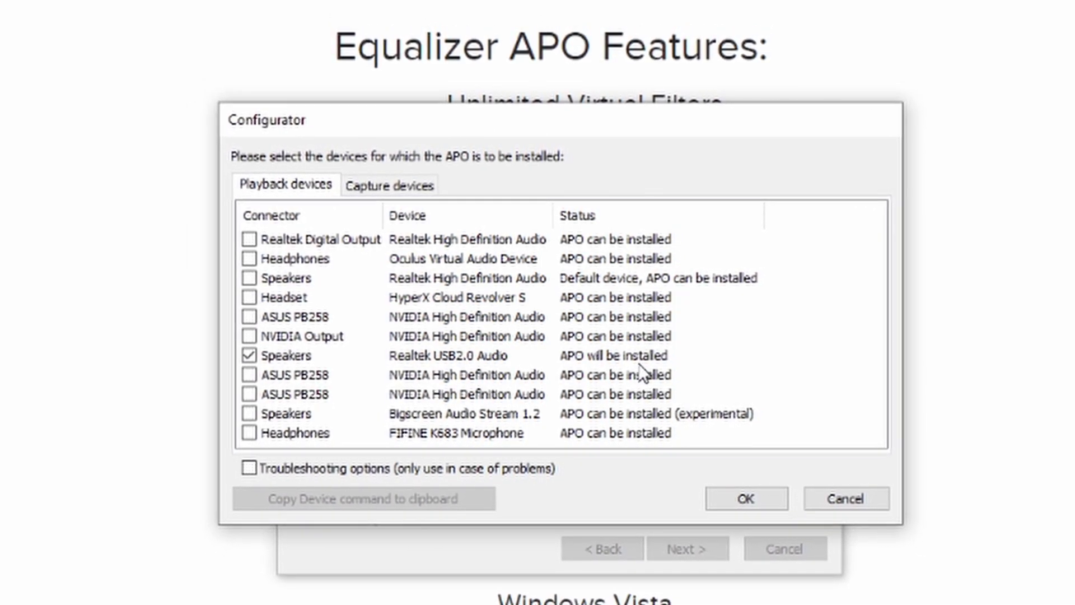
pyautogui.click(763, 498)
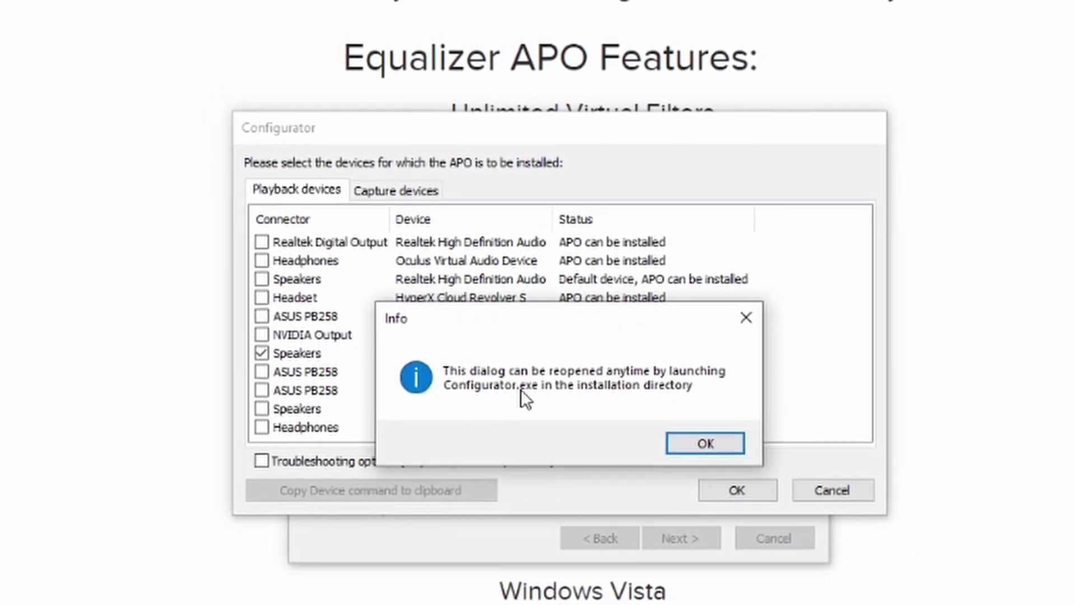
pyautogui.click(695, 436)
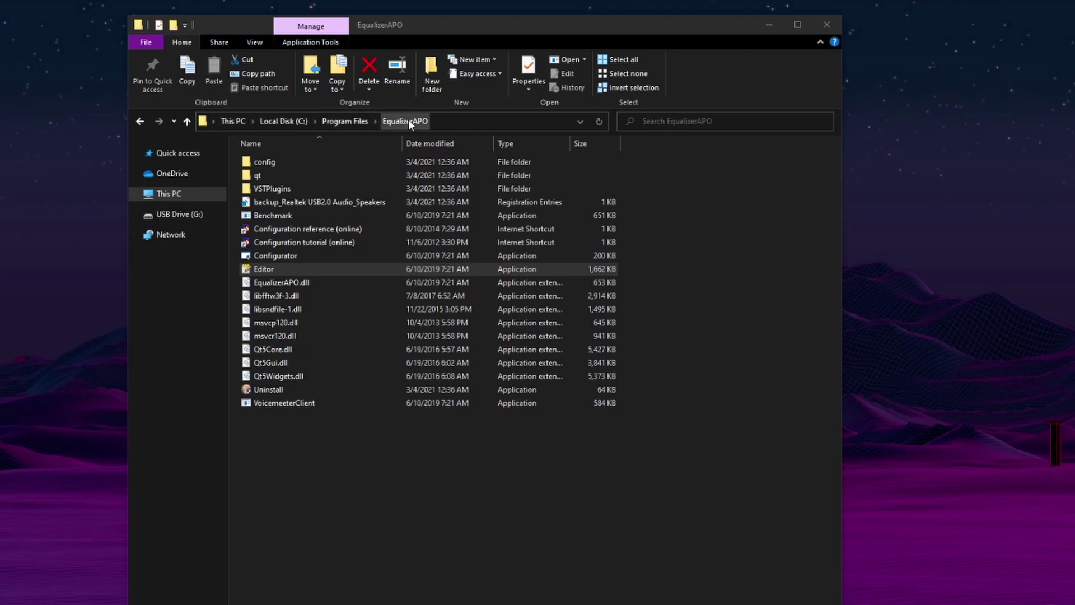
# Launch Editor from the C:\Program Files\EqualizerAPO folder
pyautogui.doubleClick(267, 270)
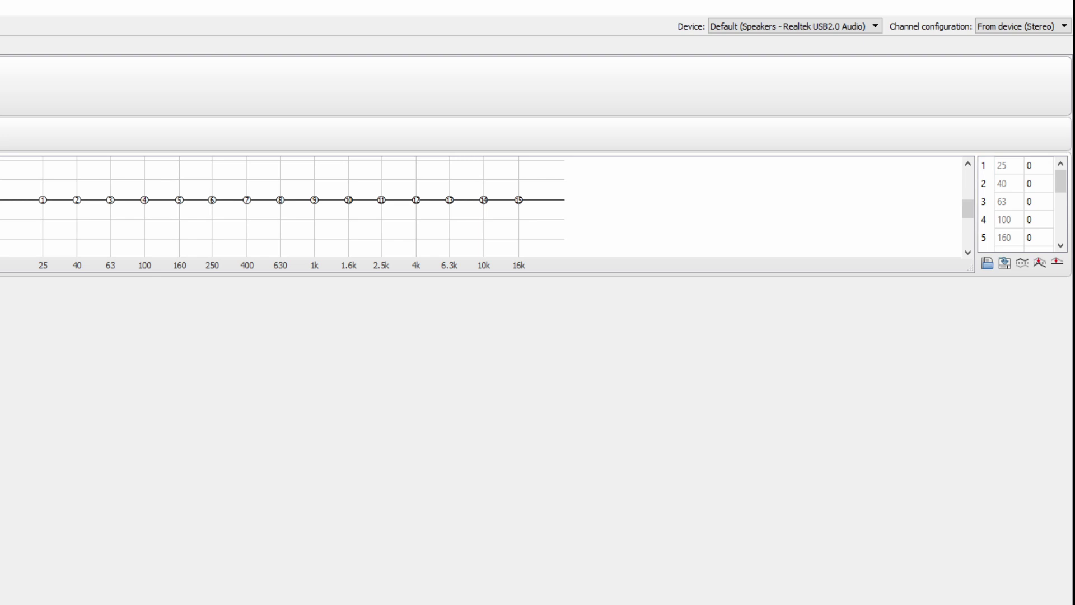
# Set the 25, 40 and 63 Hz graphic EQ gains to -6 dB and save config.txt
pyautogui.doubleClick(1039, 165)
pyautogui.write('-')
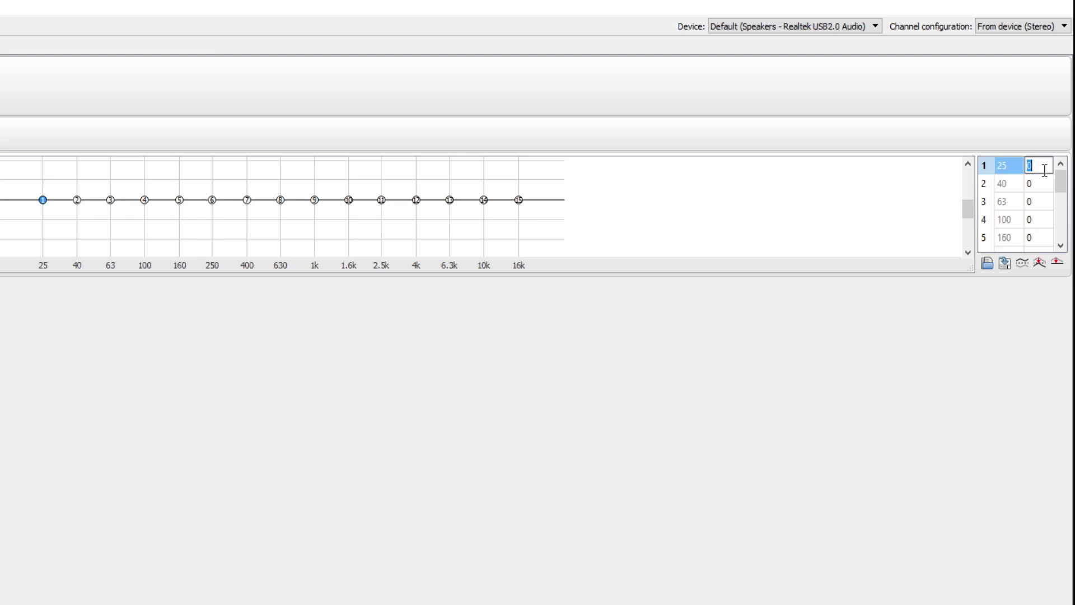
pyautogui.write('6')
pyautogui.press('Return')
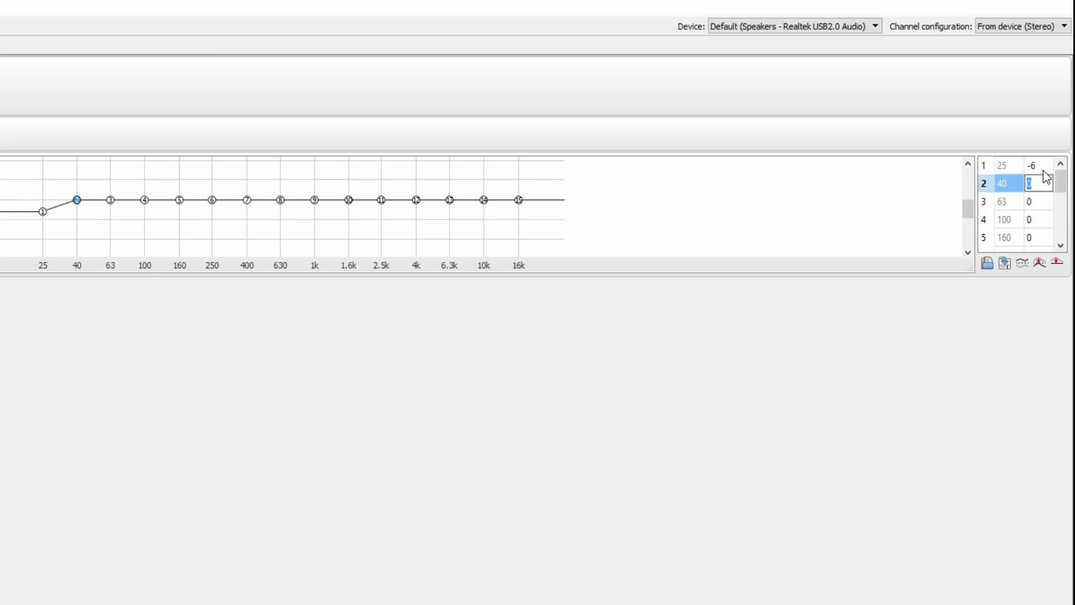
pyautogui.write('-6')
pyautogui.press('Return')
pyautogui.write('-6')
pyautogui.press('Return')
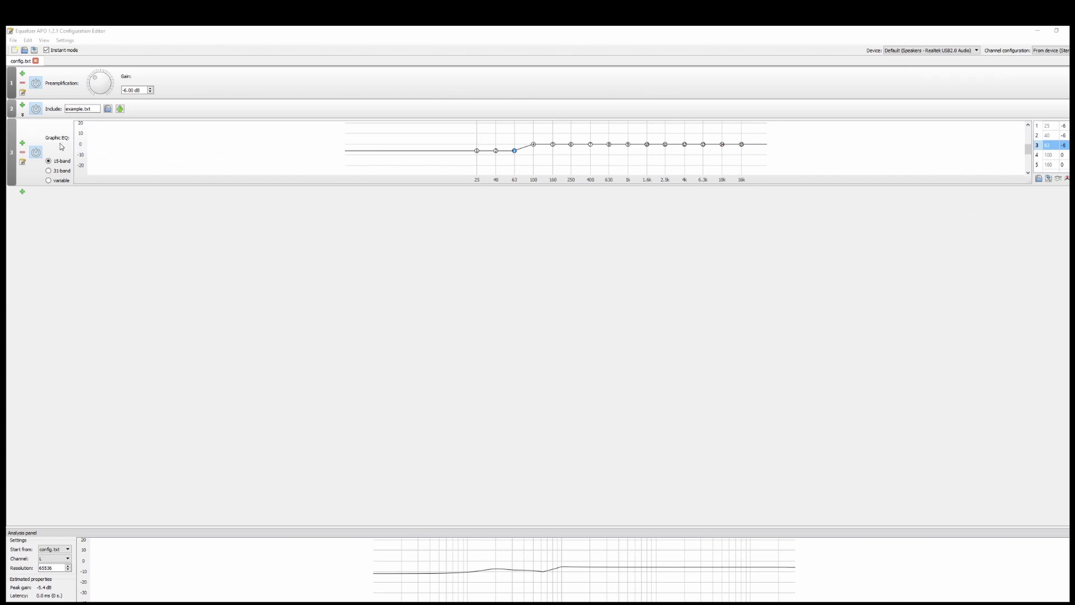
pyautogui.click(13, 40)
pyautogui.click(28, 68)
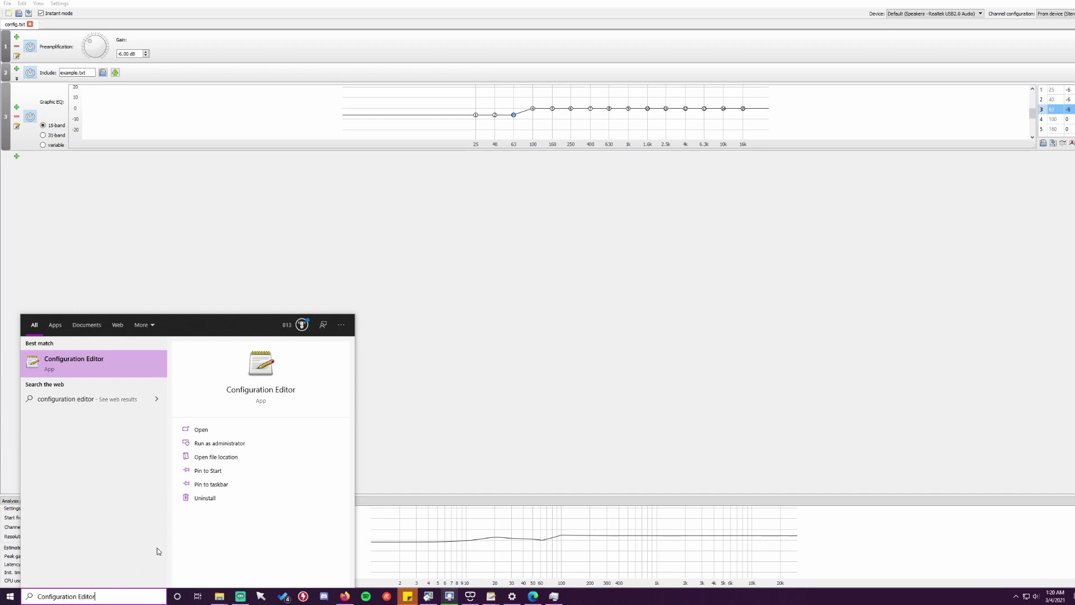
# Open the Configuration Editor shortcut's file location, then enter shell:startup in the Run box
pyautogui.click(224, 458)
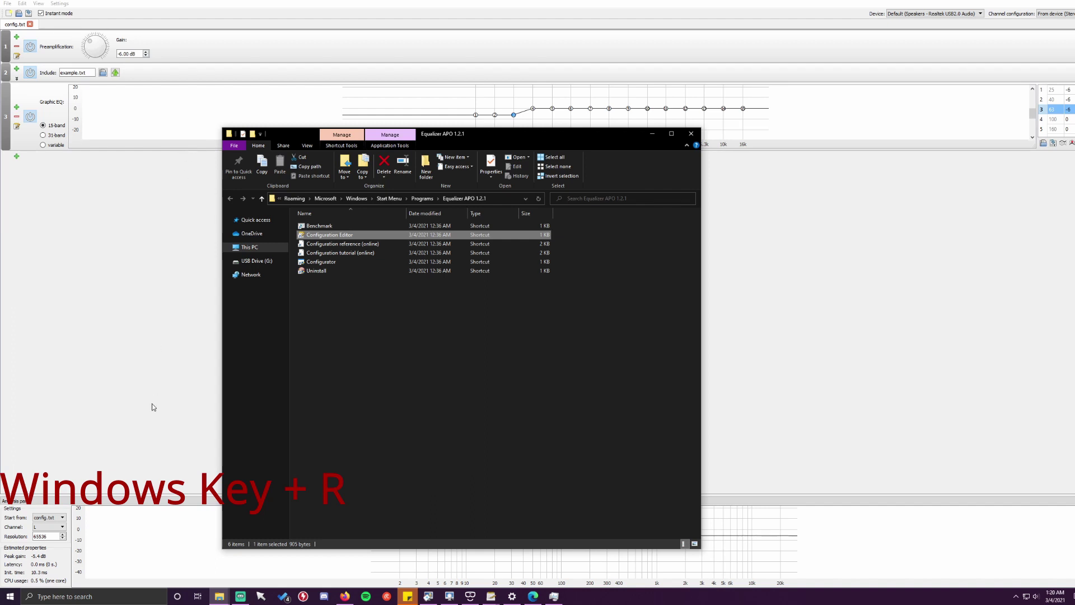
pyautogui.press('super+r')
pyautogui.write('shell')
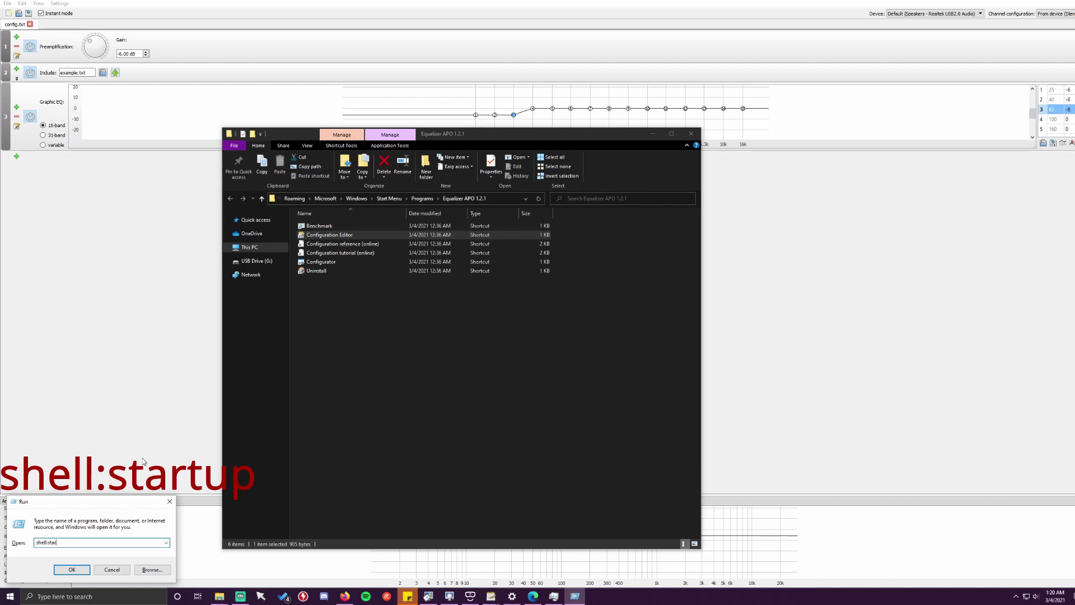
pyautogui.write(':startup')
# Open the Startup folder beside the shortcuts folder and copy the Configuration Editor shortcut
pyautogui.press('Return')
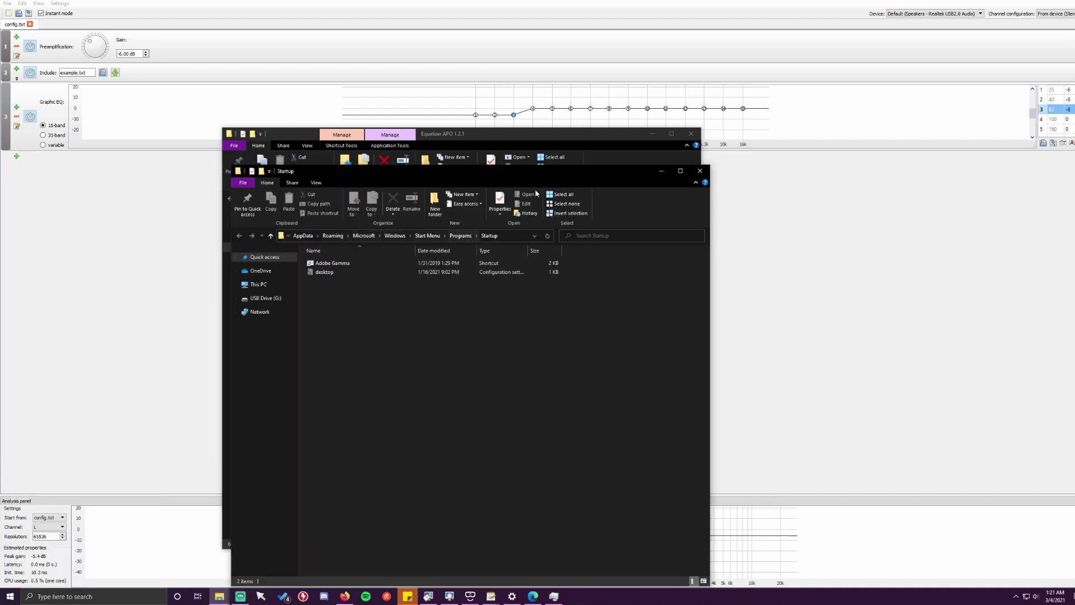
pyautogui.moveTo(555, 169); pyautogui.dragTo(774, 78)
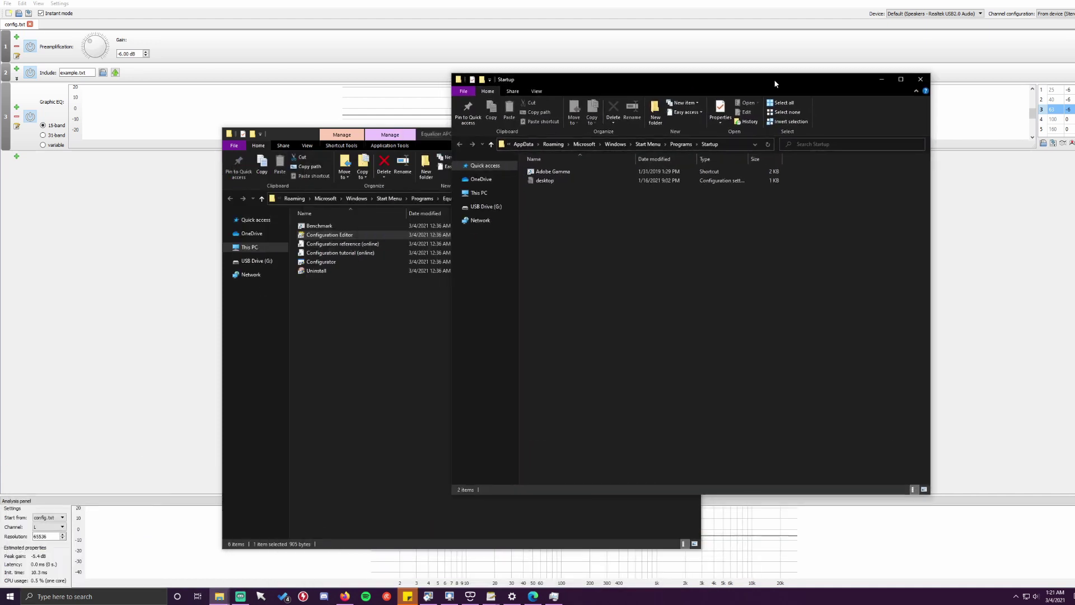
pyautogui.click(335, 235)
pyautogui.rightClick(336, 235)
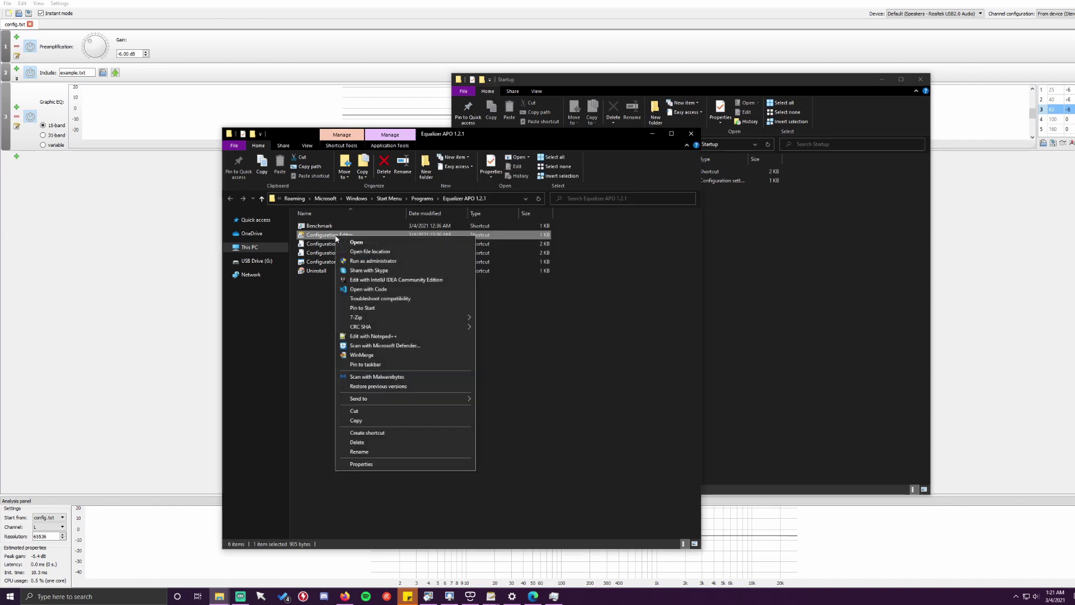
pyautogui.click(392, 420)
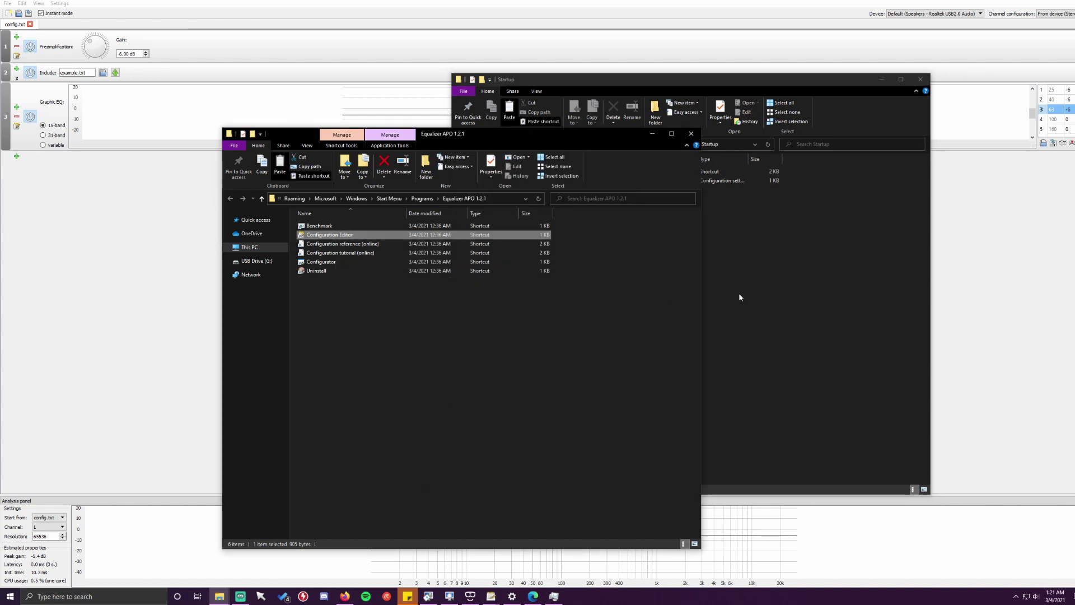
# Paste the Configuration Editor shortcut into the Startup folder and close that window
pyautogui.click(785, 292)
pyautogui.rightClick(704, 253)
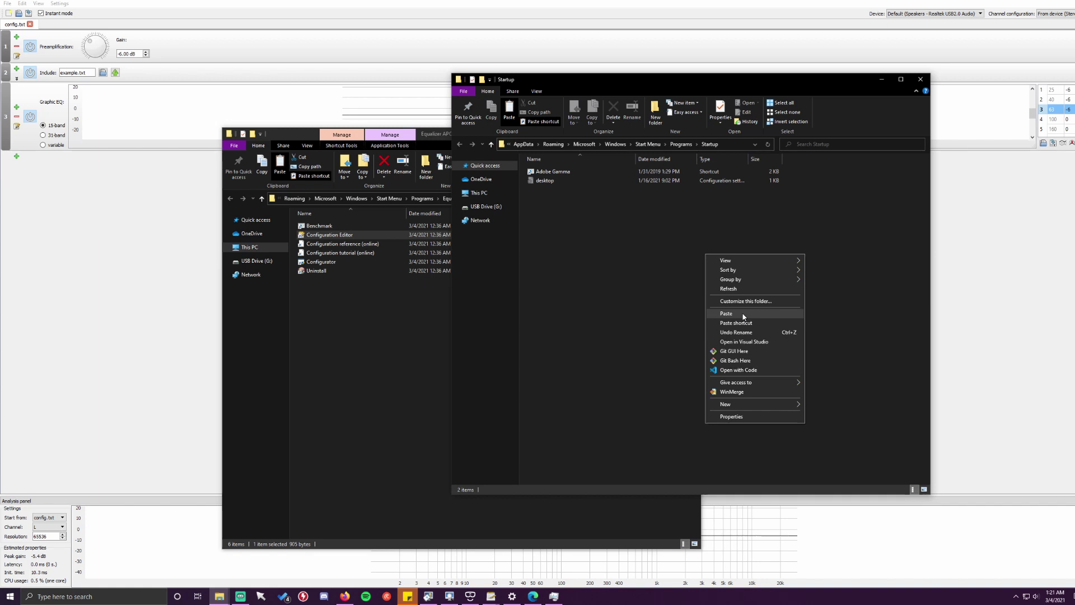
pyautogui.click(743, 314)
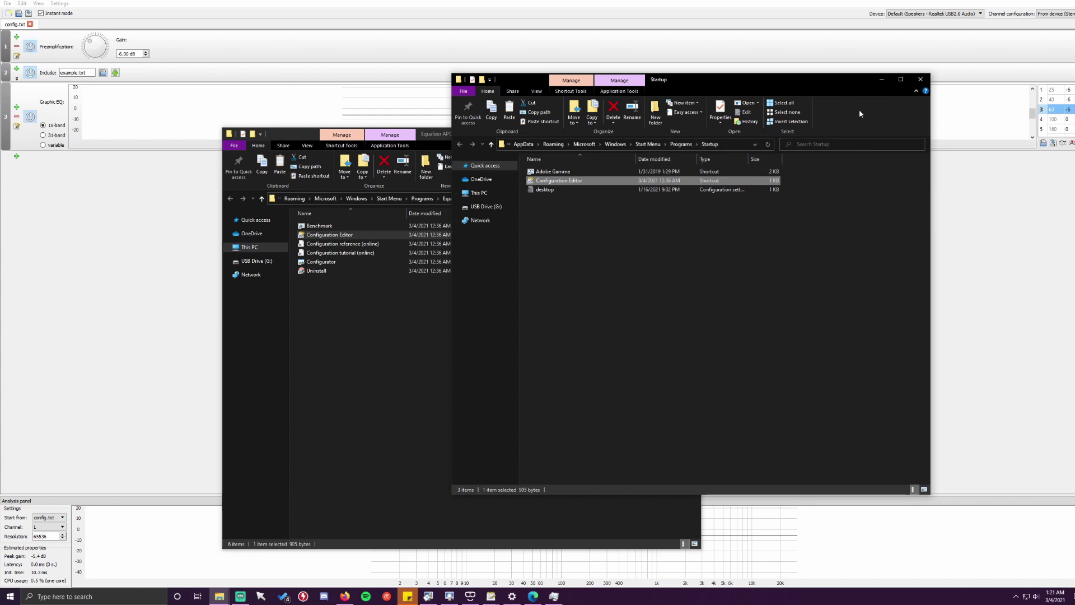
pyautogui.click(830, 260)
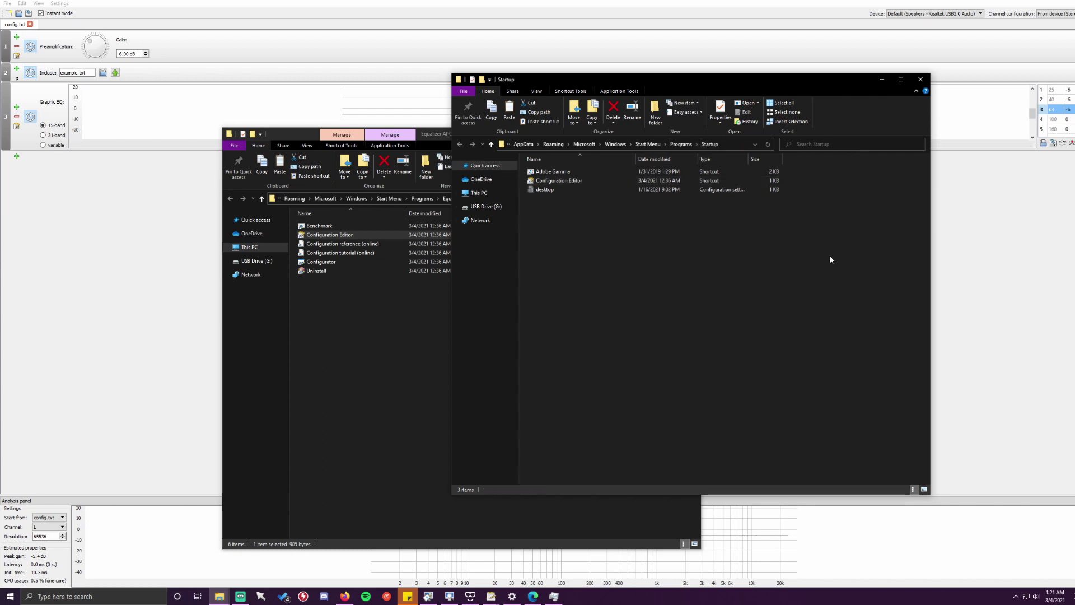
pyautogui.click(920, 80)
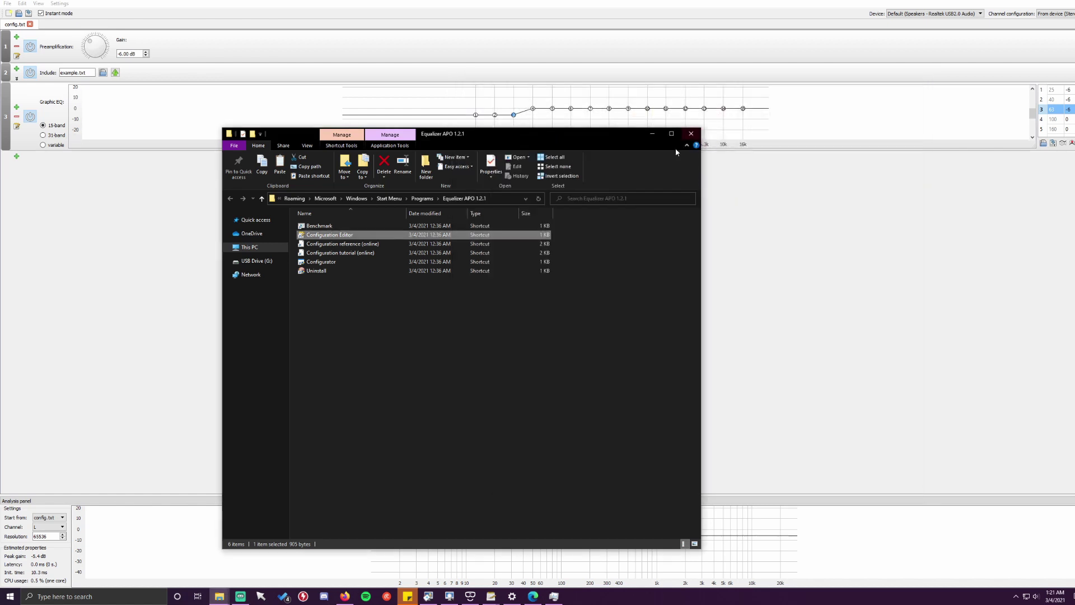
# Close the Equalizer APO 1.2.1 shortcuts folder and restore the editor to a normal window
pyautogui.click(690, 135)
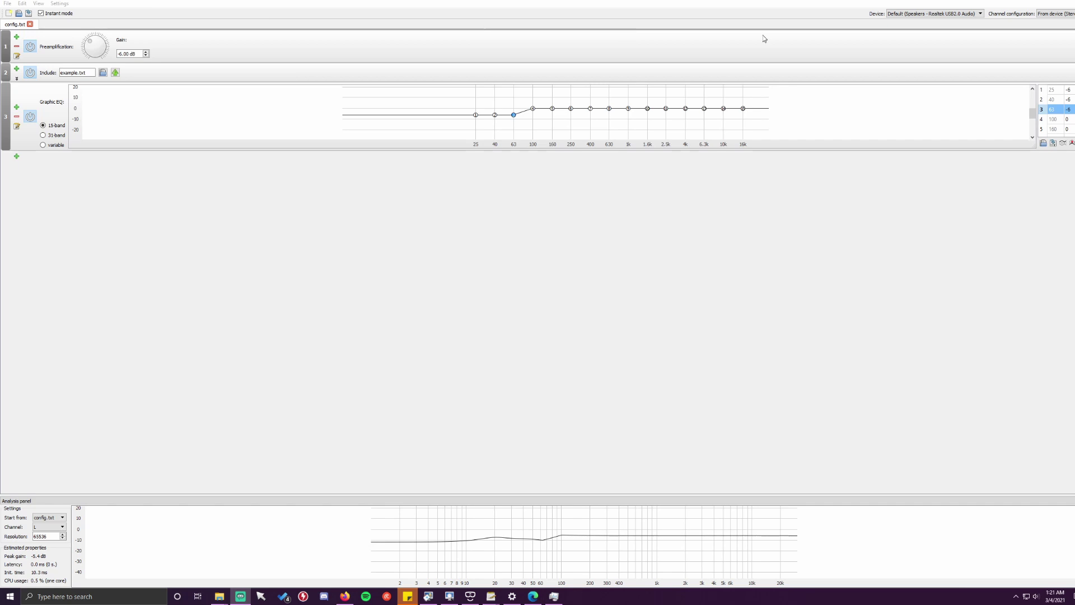
pyautogui.press('super+Down')
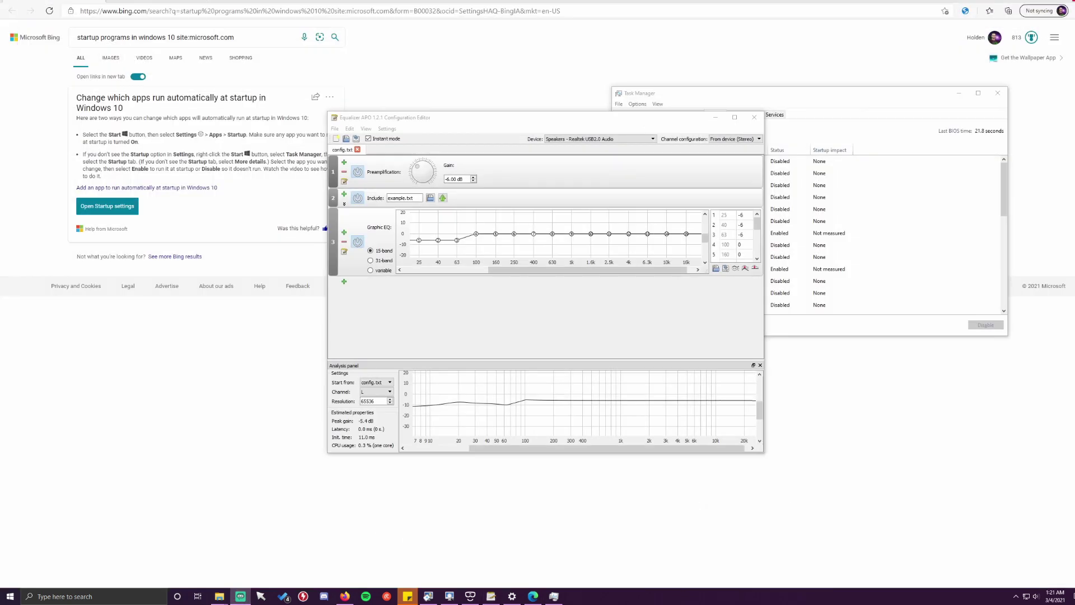